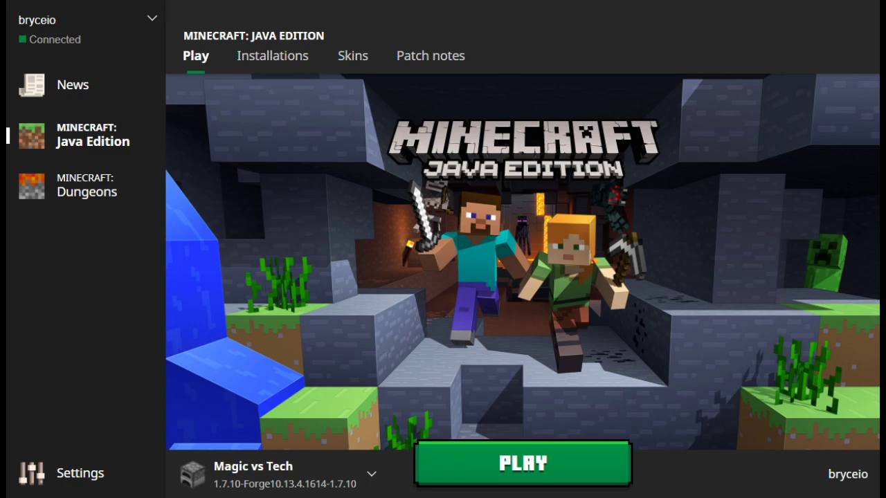
Step: Switch to File Explorer, create a folder named OneEight inside .minecraft, and open it before closing the window
key(alt+Tab)
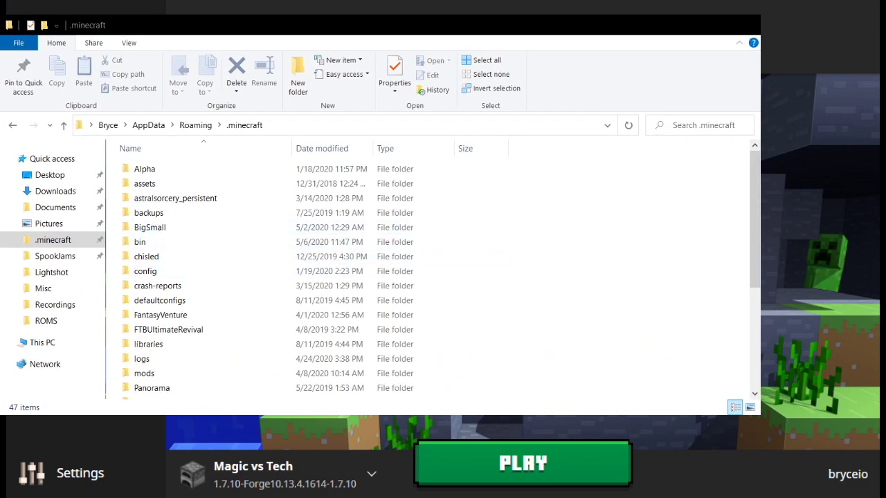
click(560, 213)
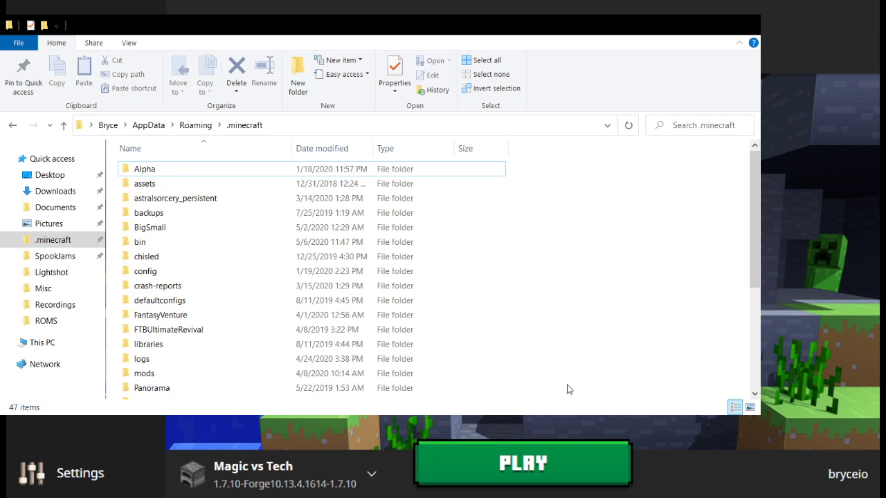
key(ctrl+shift+n)
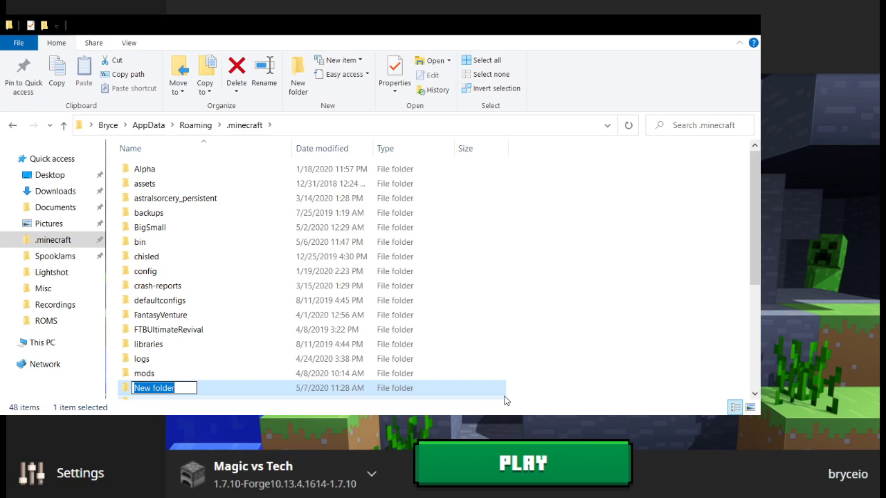
text(OneEight)
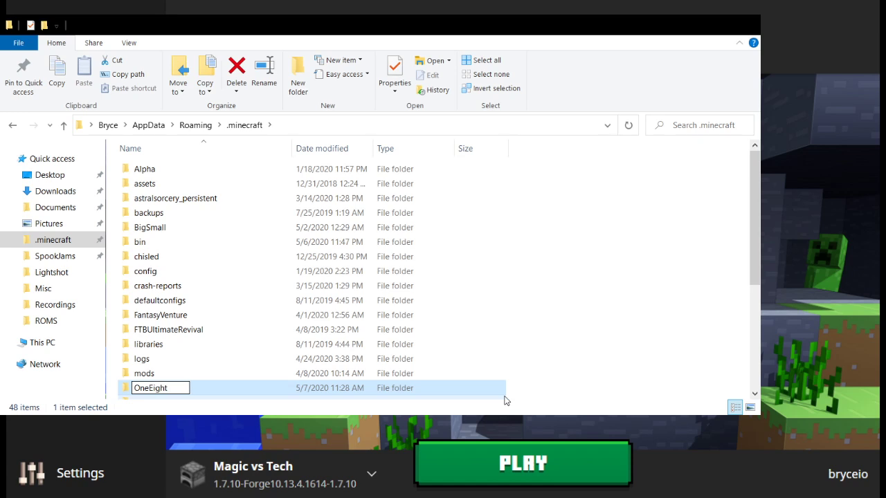
key(Return)
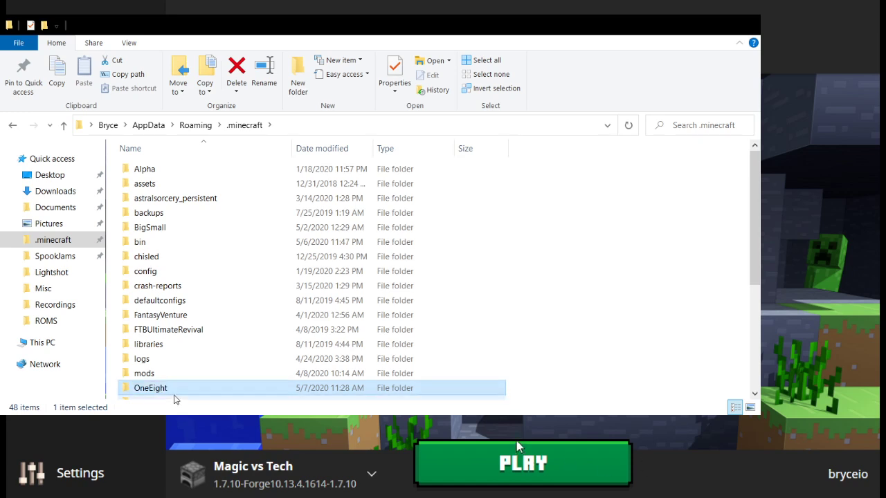
double_click(171, 391)
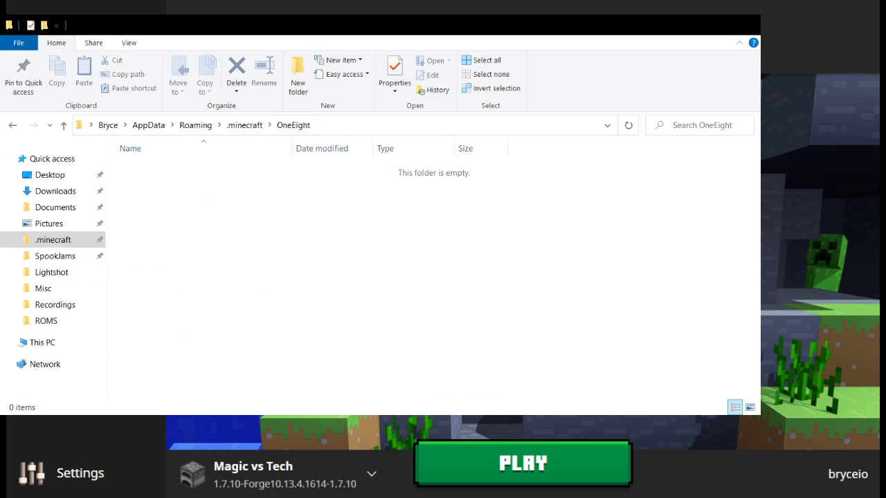
key(alt+F4)
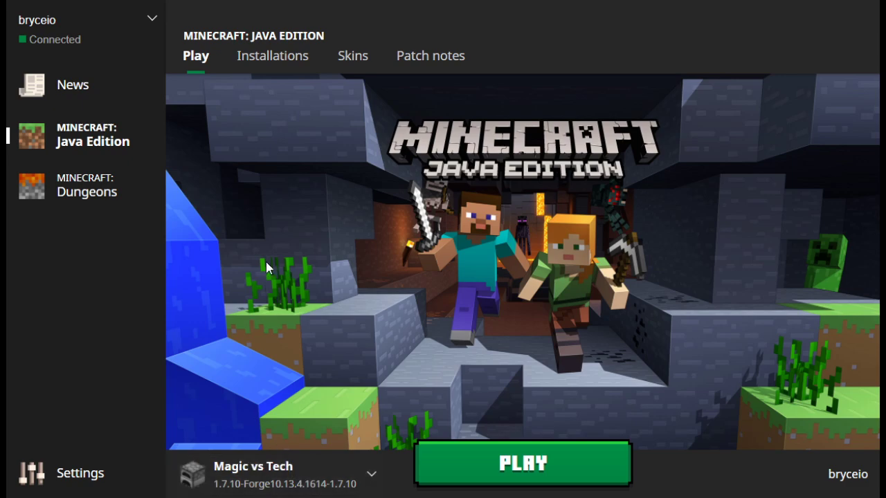
Step: Start a new Java Edition installation in the Minecraft Launcher and name it 1.8
click(273, 56)
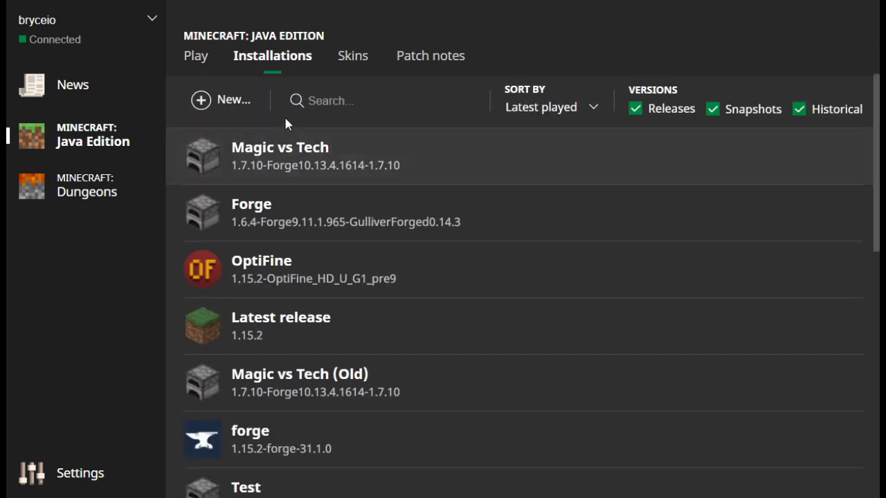
click(220, 111)
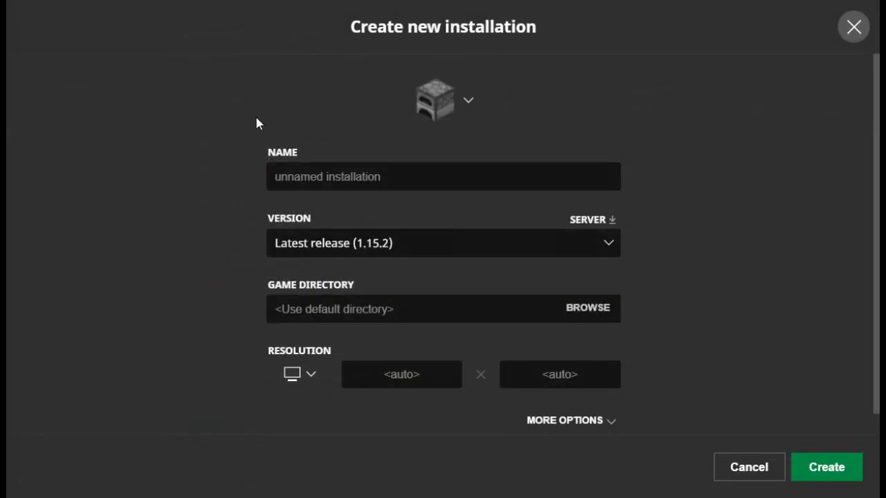
click(353, 171)
text(1.7)
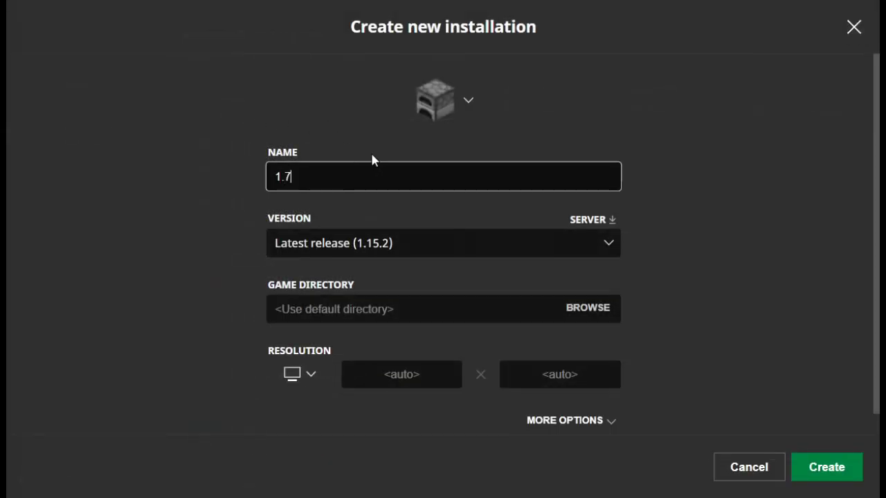
key(BackSpace)
text(8)
Step: Set the new installation's version to release 1.8.9
click(398, 246)
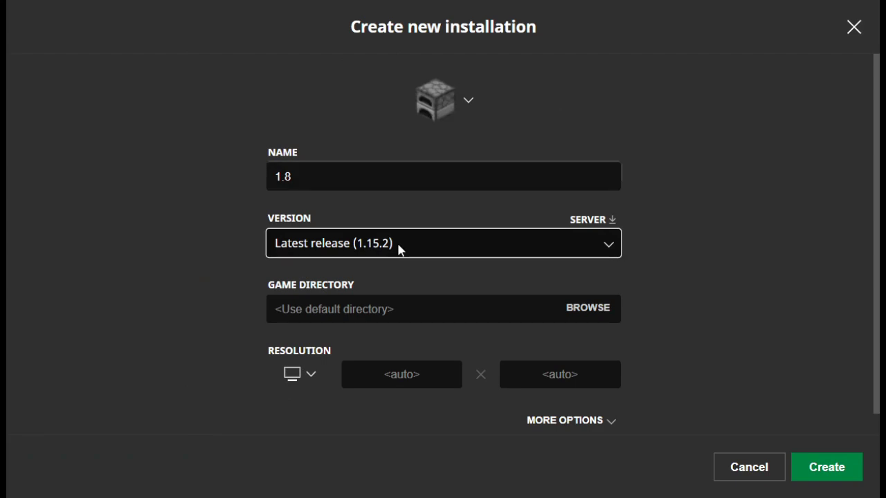
scroll(418, 201, down, 20)
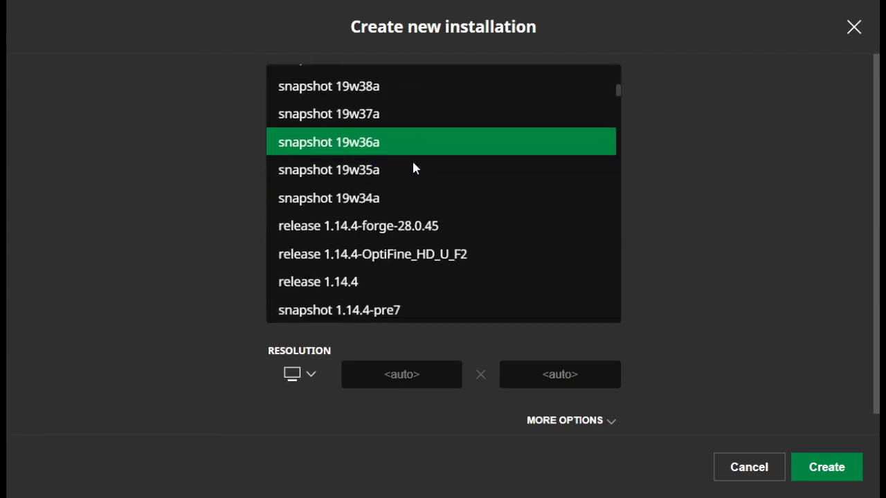
scroll(406, 215, down, 20)
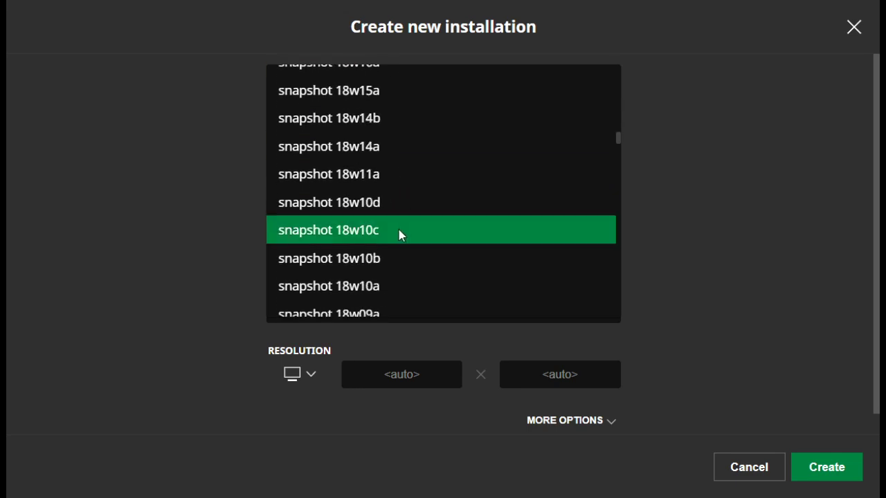
scroll(399, 237, down, 20)
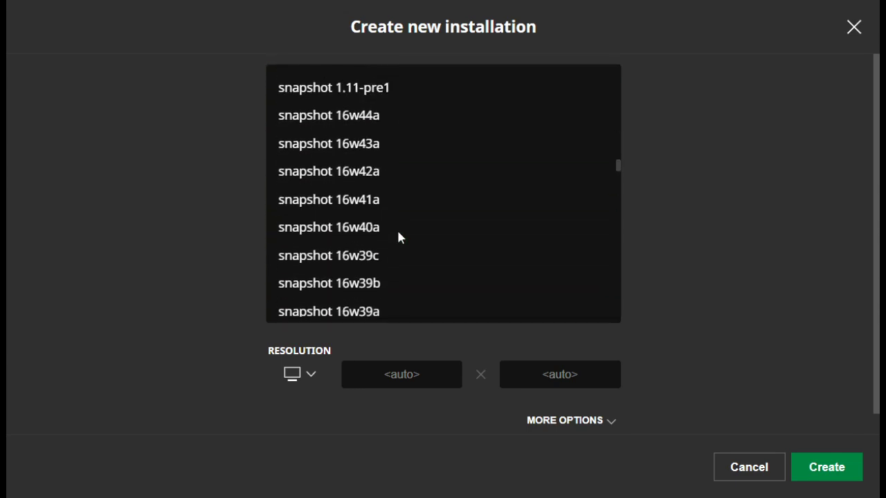
scroll(399, 236, down, 15)
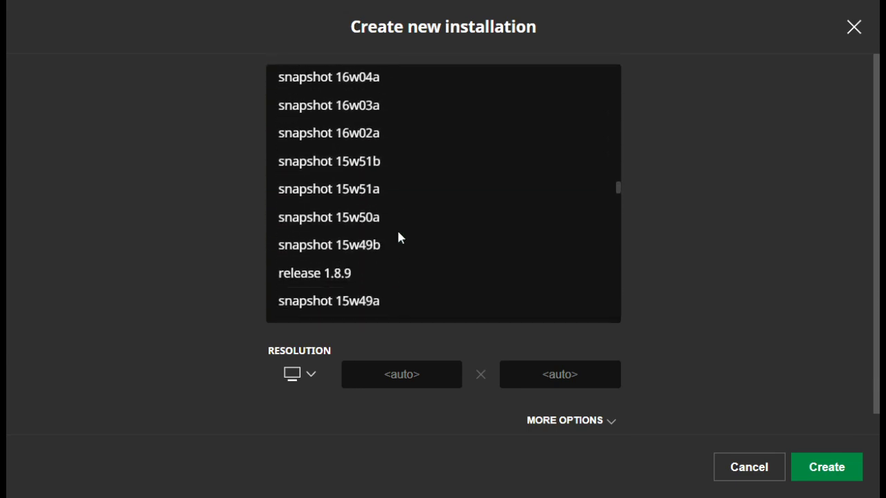
scroll(382, 138, up, 5)
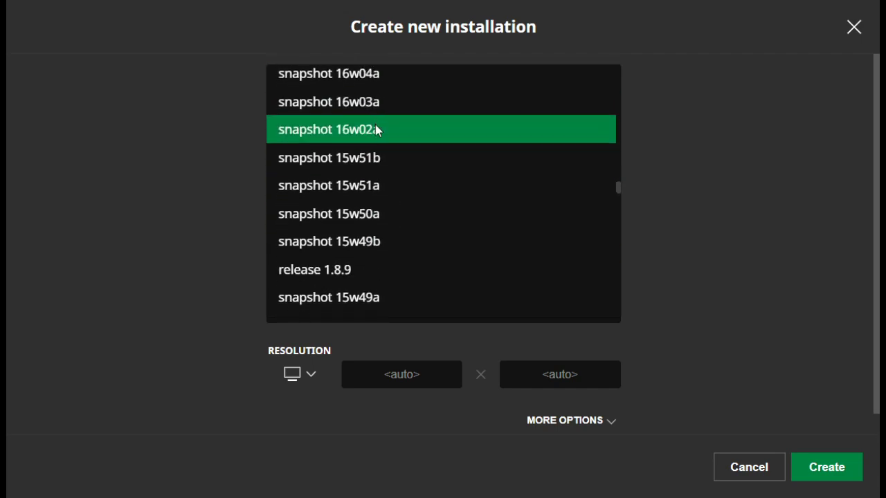
click(353, 263)
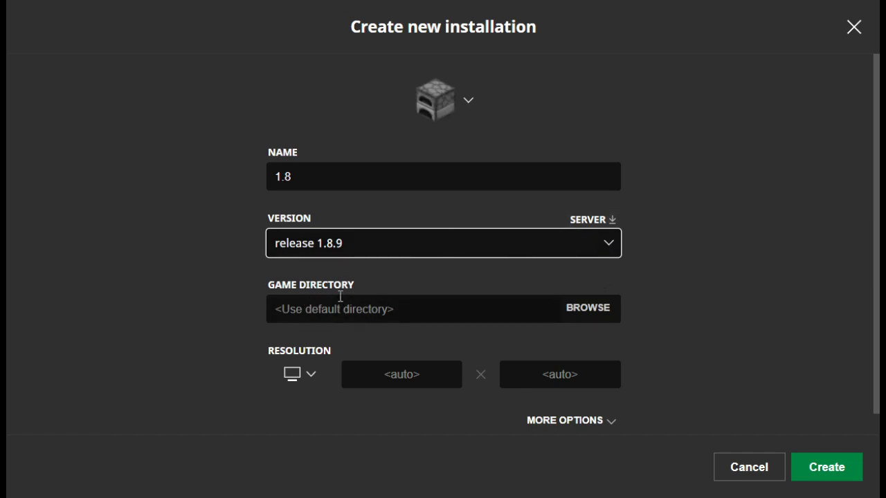
Step: Set the installation's game directory to the OneEight folder inside .minecraft
click(581, 308)
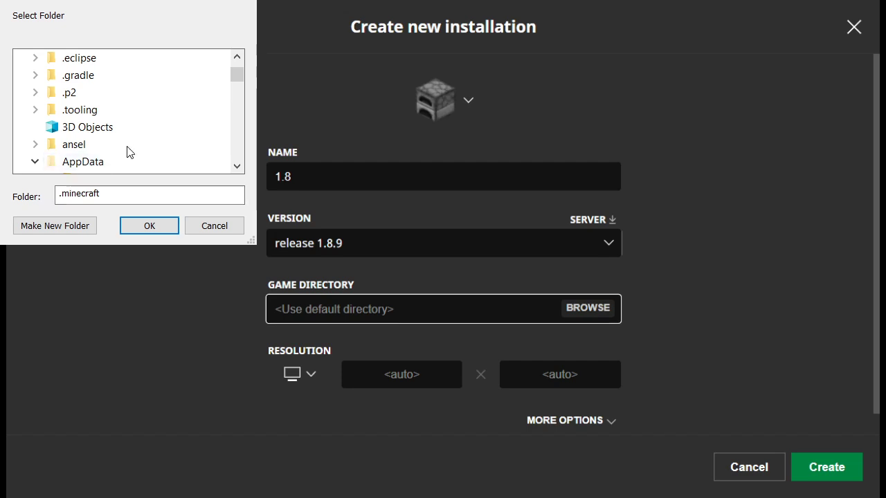
scroll(147, 150, down, 3)
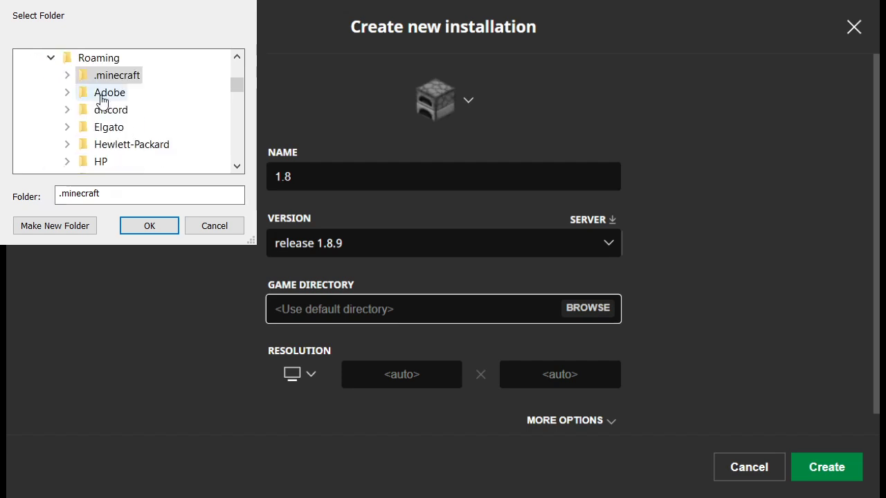
click(67, 74)
scroll(138, 146, down, 1)
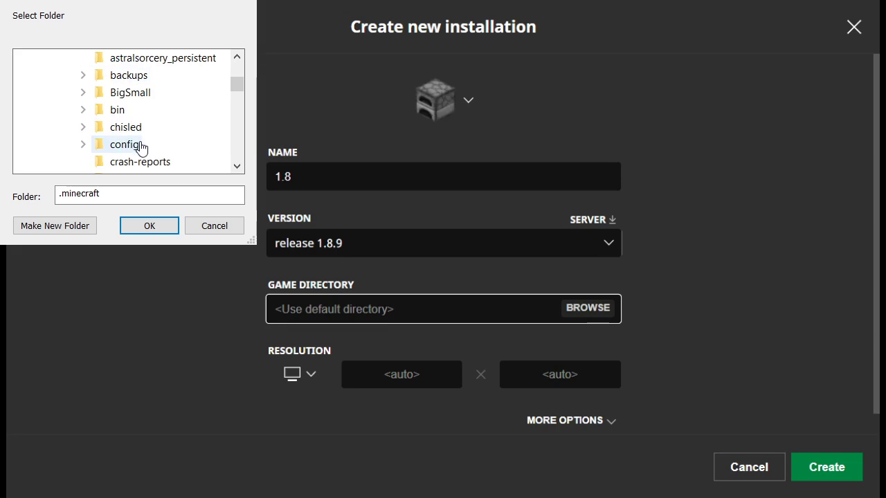
scroll(160, 167, down, 5)
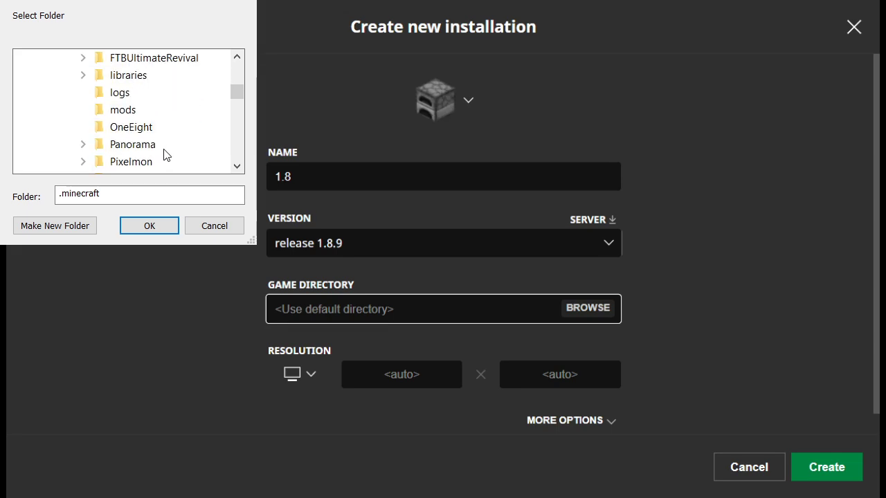
scroll(165, 156, down, 2)
scroll(165, 156, up, 3)
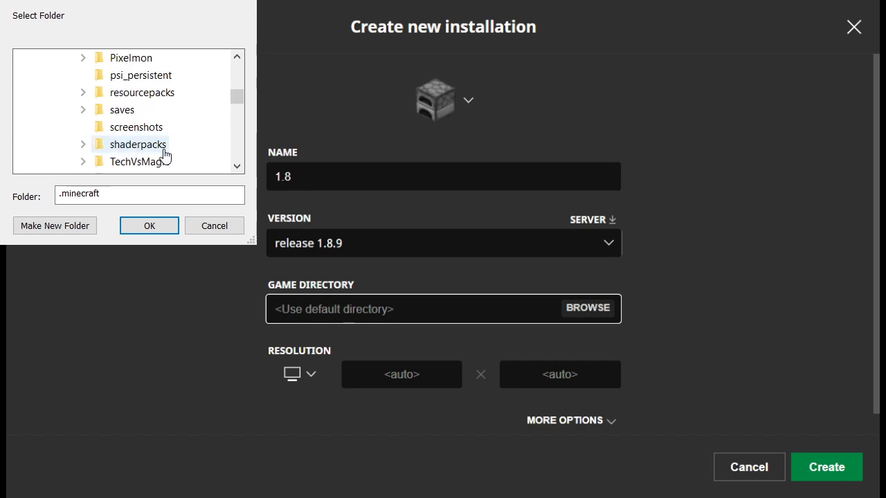
scroll(163, 155, up, 1)
click(141, 130)
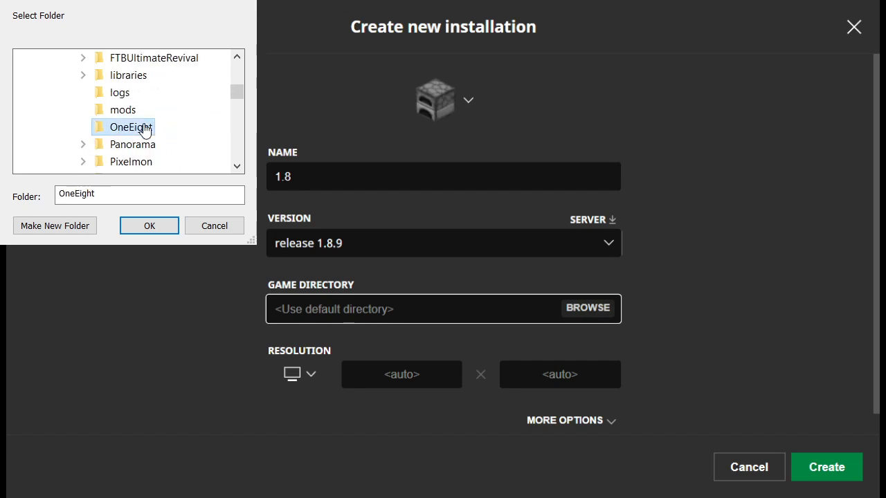
click(126, 226)
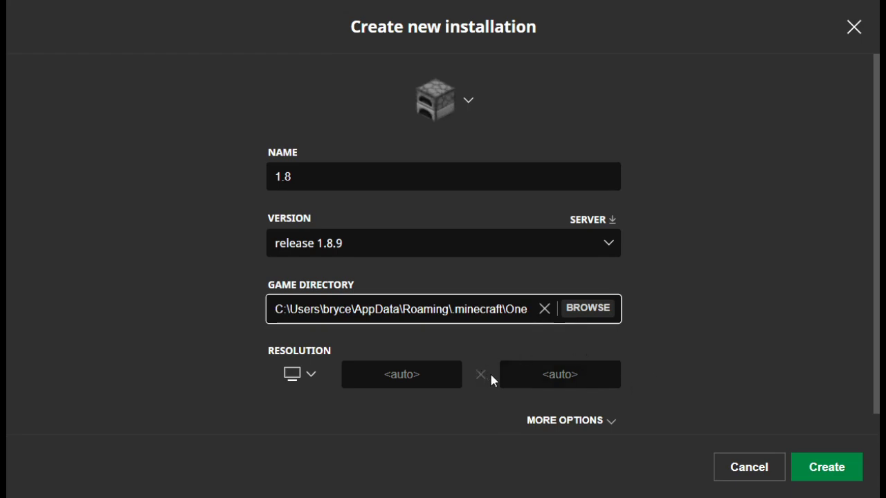
Step: Reveal the installation's additional options and browse for the Java executable as far as C:\Program Files\Java
click(531, 421)
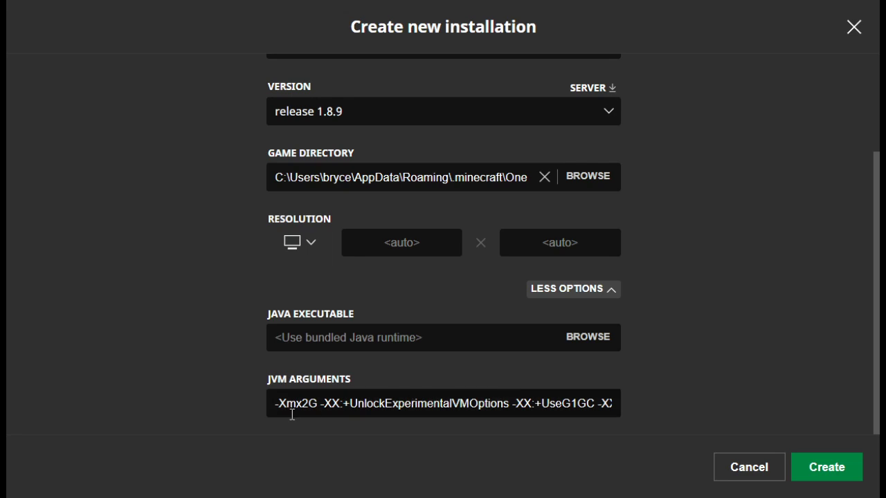
click(587, 337)
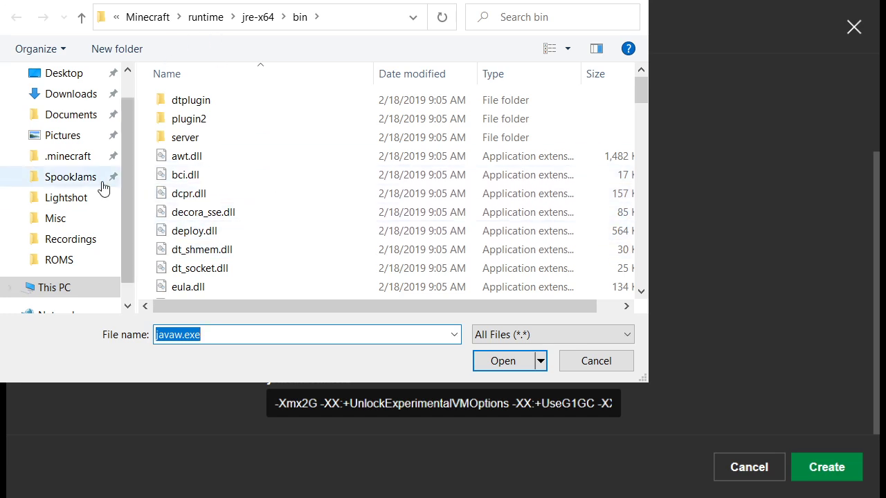
scroll(77, 255, down, 1)
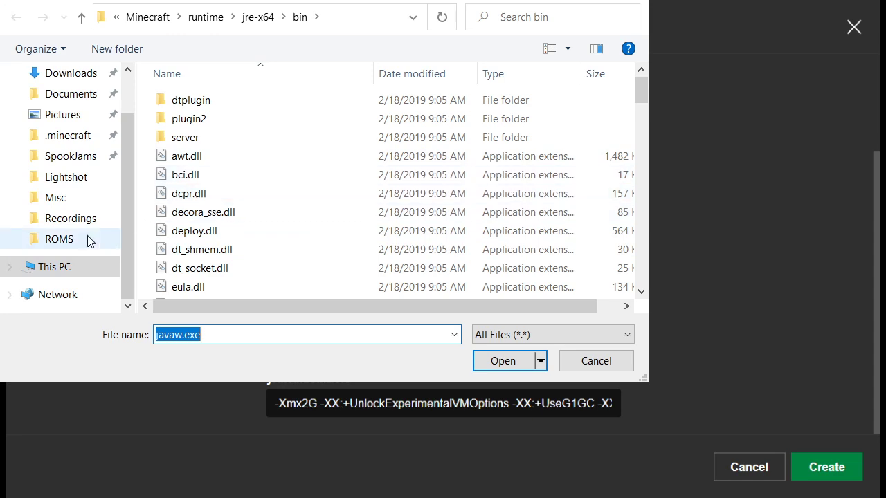
scroll(62, 235, up, 2)
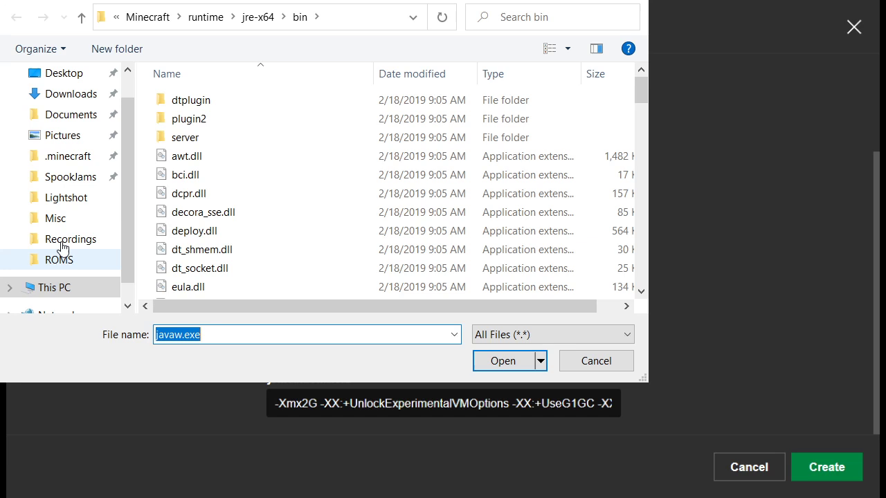
scroll(62, 256, down, 2)
click(59, 294)
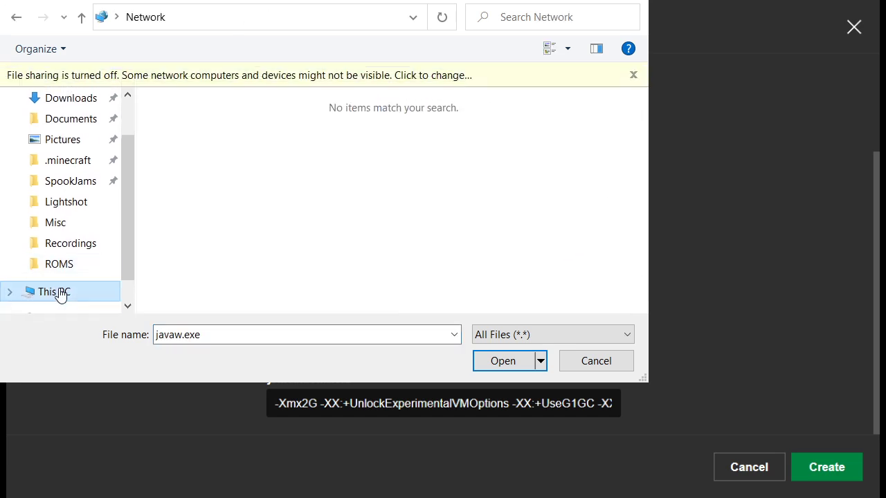
click(59, 290)
scroll(229, 252, down, 1)
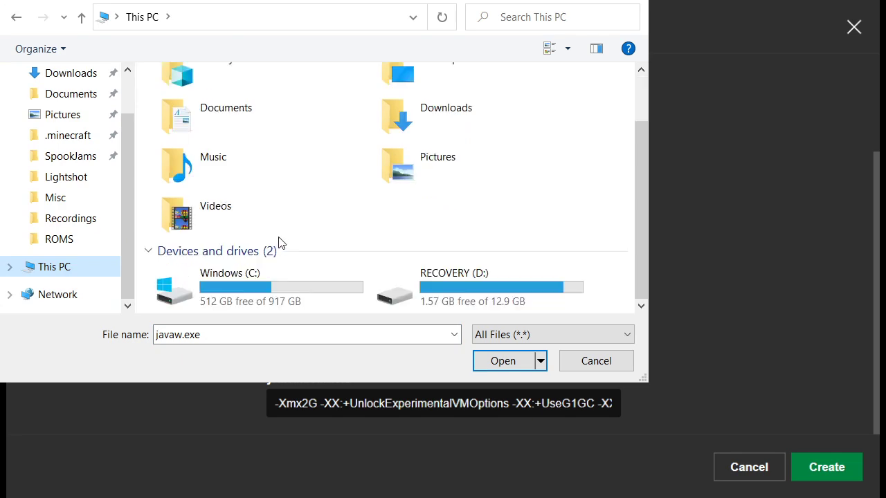
double_click(285, 283)
double_click(231, 178)
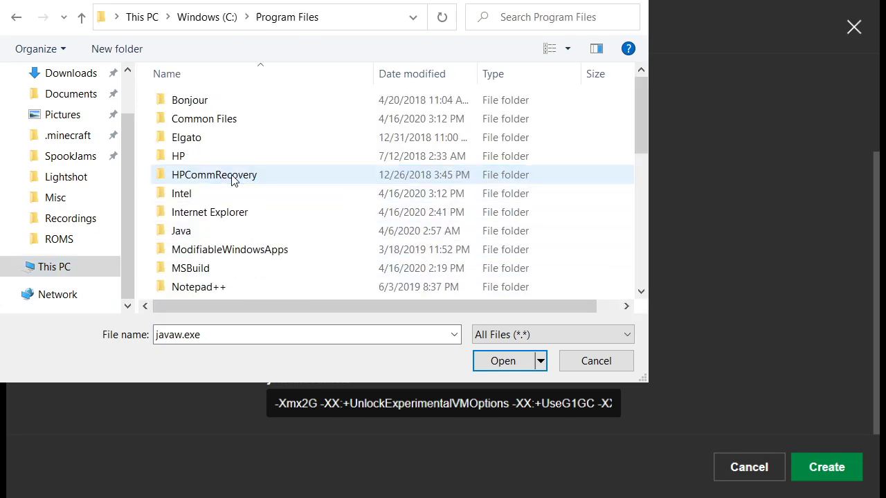
click(223, 234)
double_click(222, 234)
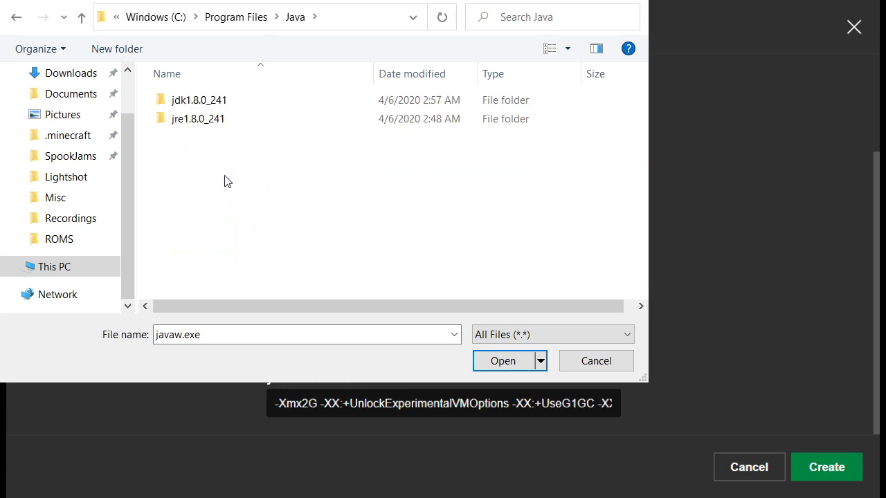
Step: Choose javaw.exe from the bin folder of jre1.8.0_241 as the installation's Java executable
double_click(214, 125)
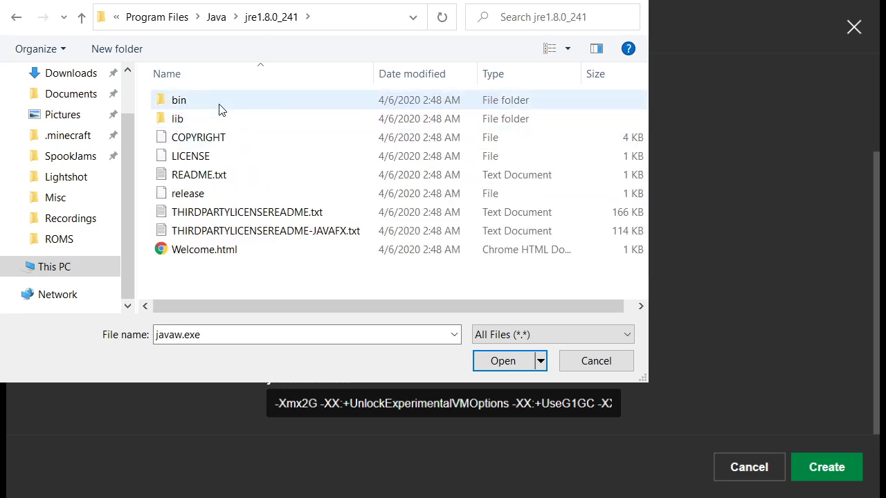
double_click(219, 104)
scroll(235, 180, down, 10)
scroll(247, 202, down, 20)
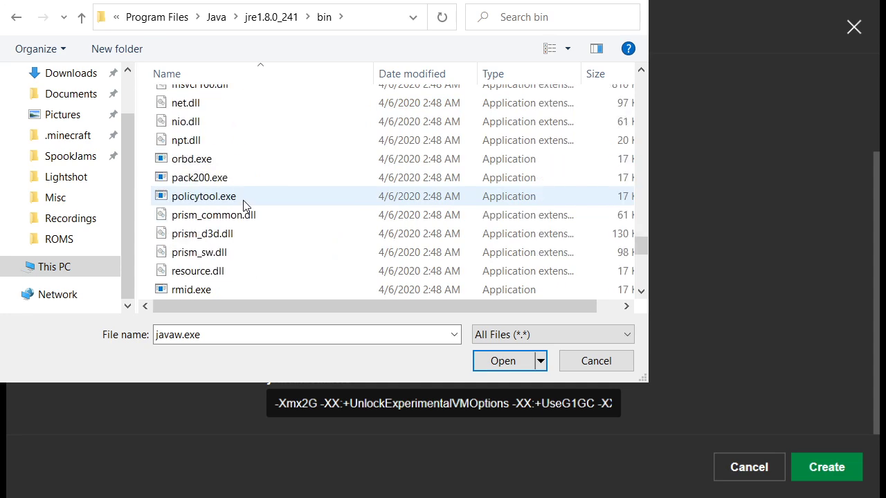
scroll(243, 206, up, 15)
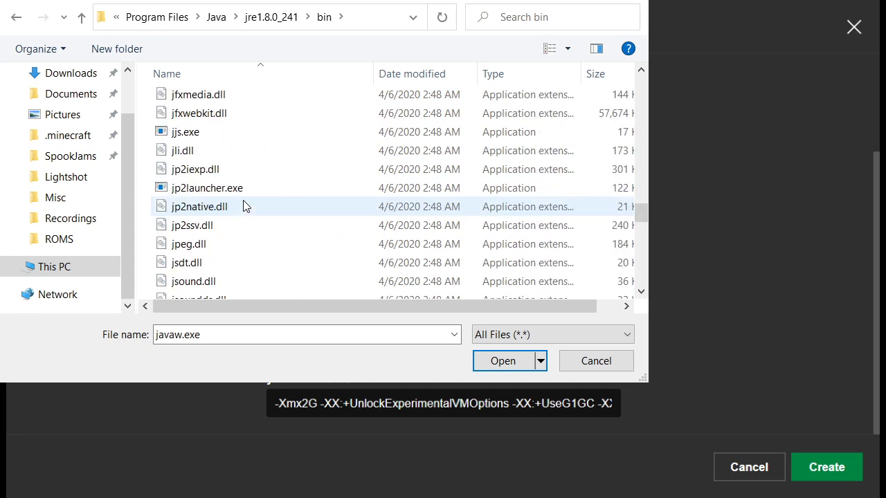
scroll(243, 205, up, 5)
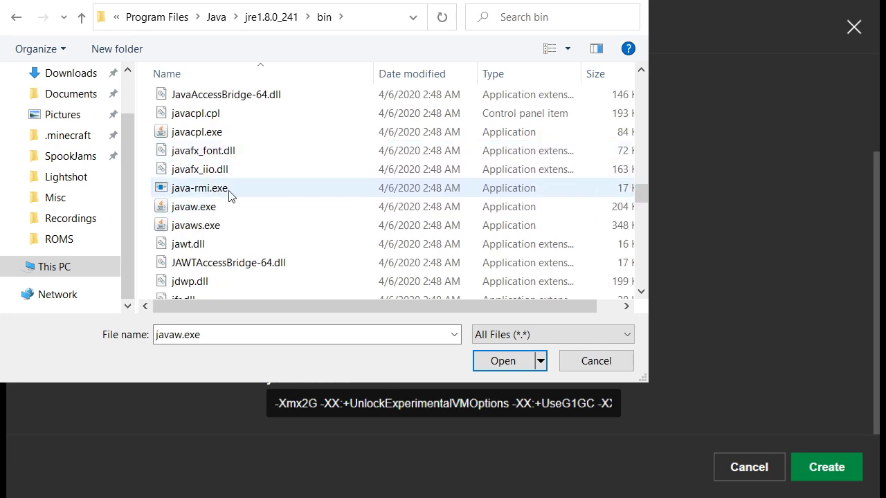
double_click(216, 214)
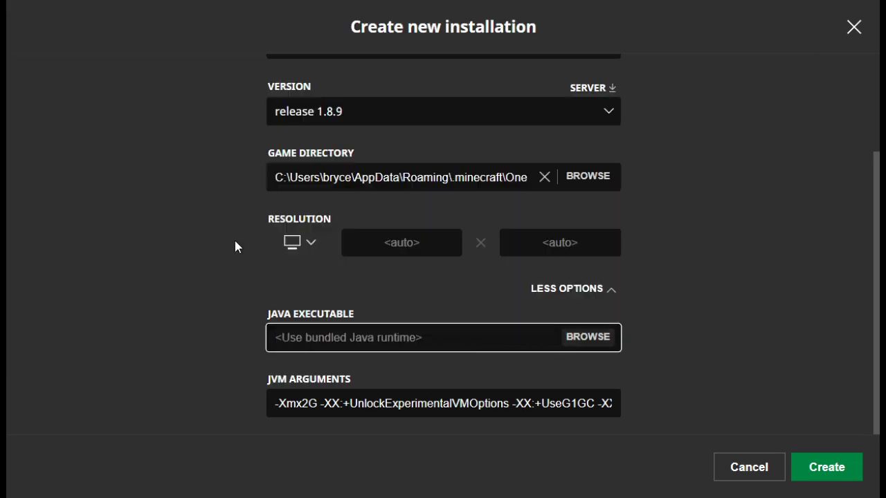
Step: Set the maximum memory in the JVM arguments to 3G (-Xmx3G) and create the installation
click(309, 405)
key(BackSpace)
text(3)
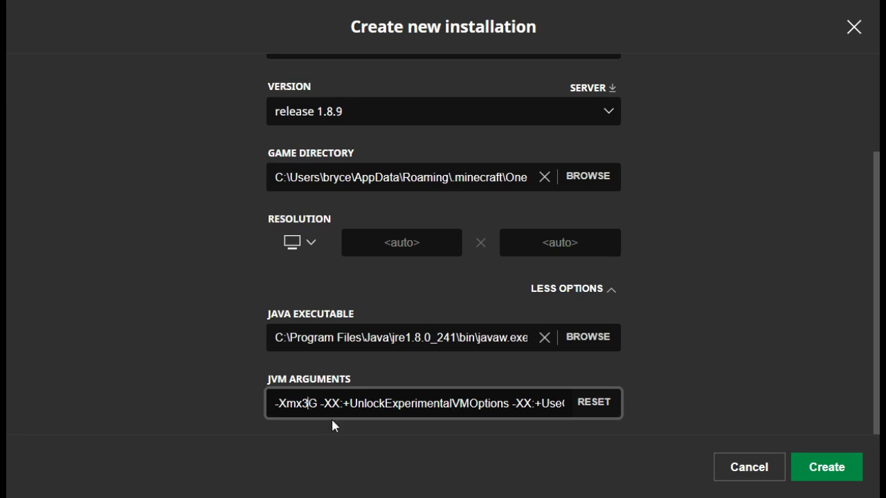
scroll(331, 388, up, 3)
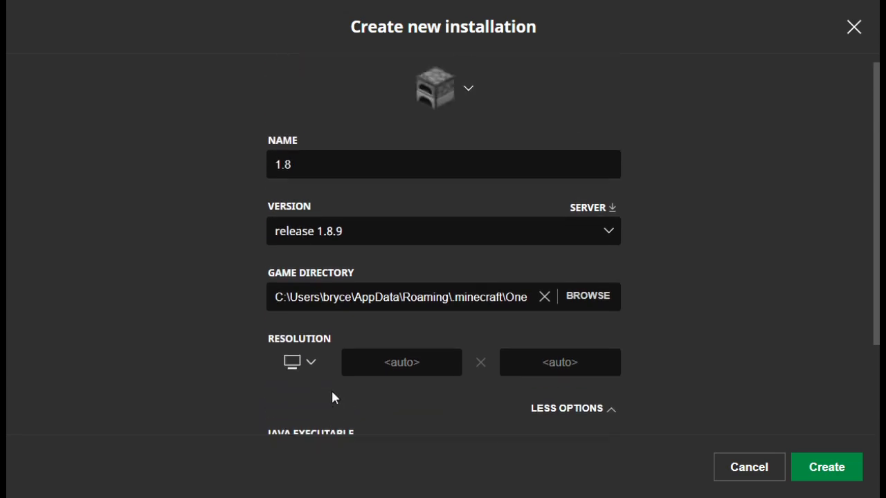
scroll(579, 275, down, 4)
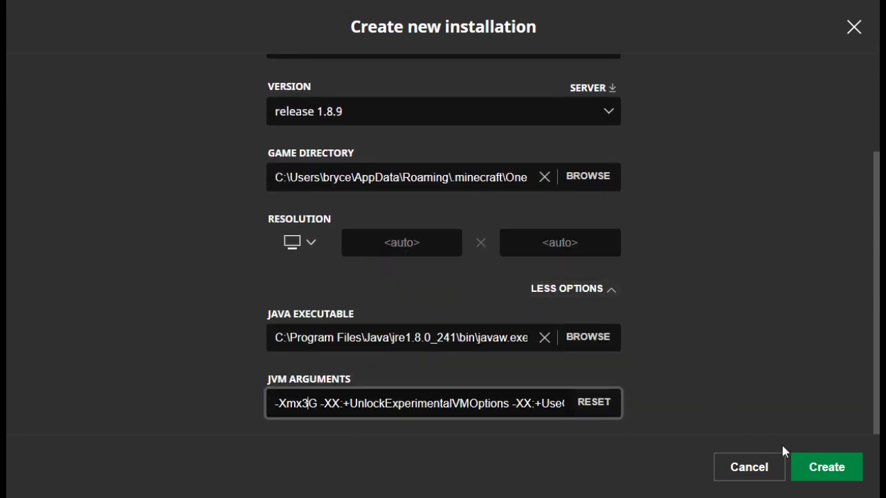
click(802, 465)
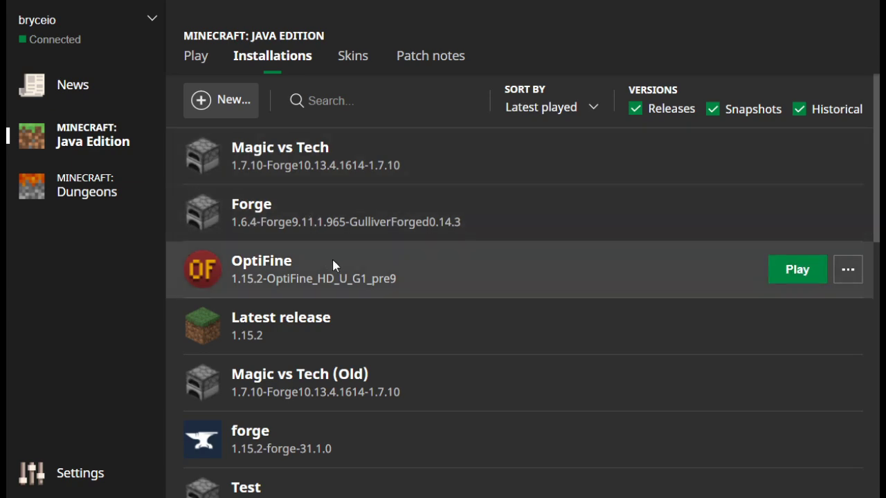
Step: Find the new 1.8 installation in the list, select it for play and launch the game
scroll(296, 336, down, 10)
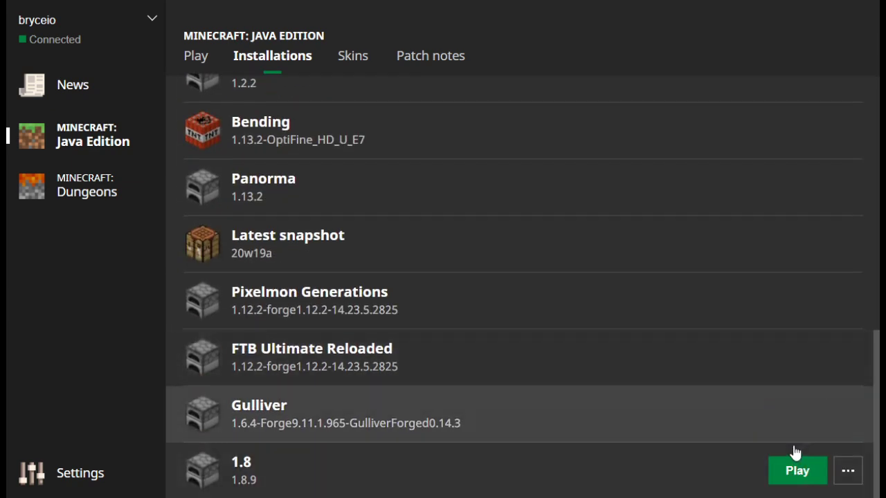
click(186, 62)
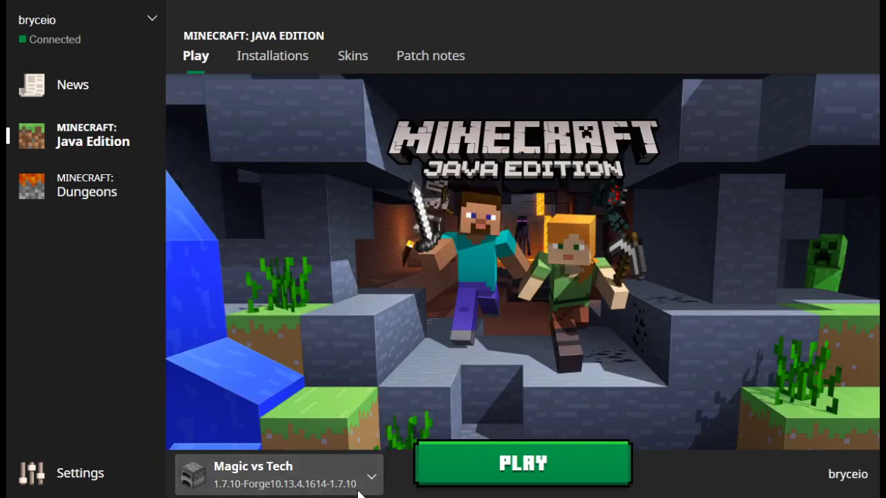
click(277, 474)
scroll(327, 380, down, 10)
click(307, 420)
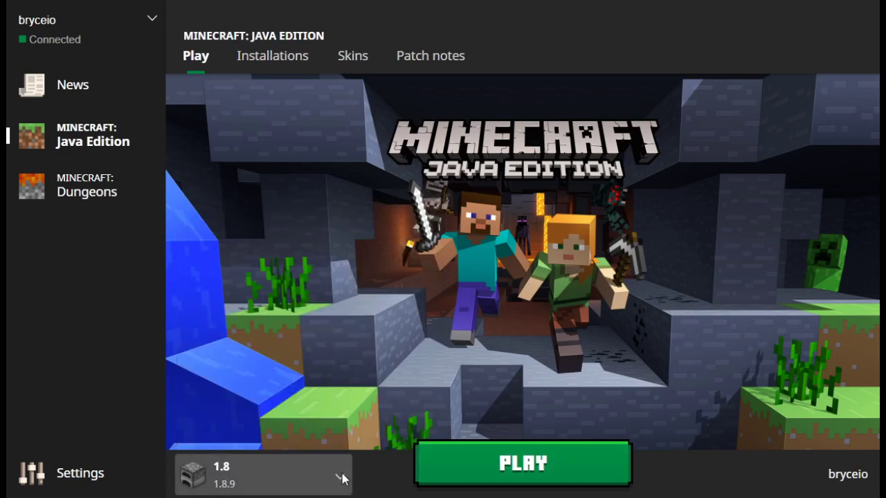
click(498, 459)
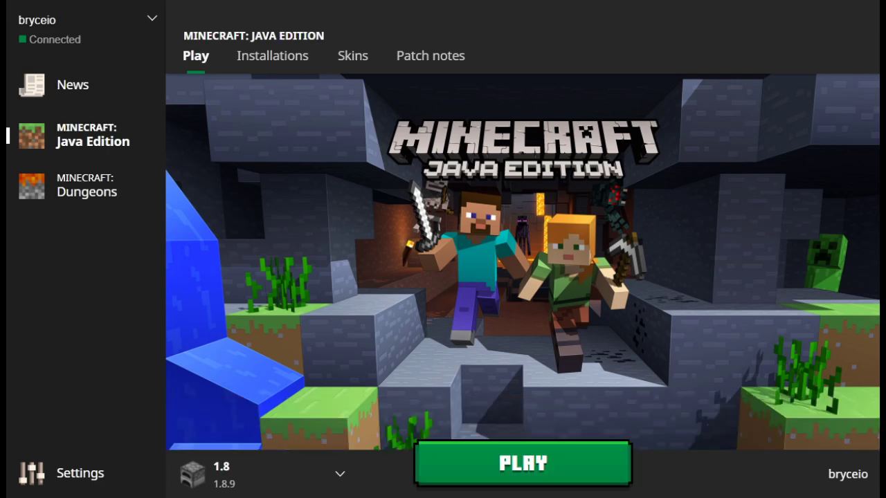
Step: Switch to File Explorer, go up from OneEight to .minecraft and examine the separate game directory folders there, such as Alpha, BigSmall, Panorama and TFC
key(alt+Tab)
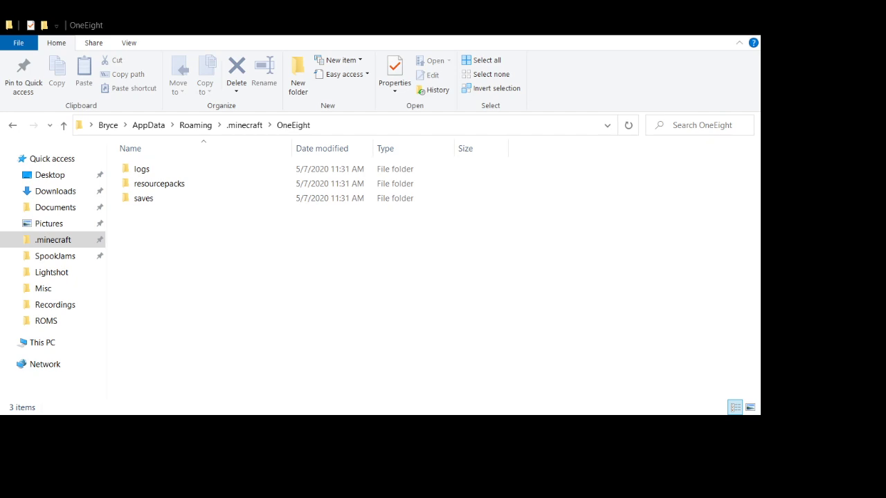
click(245, 126)
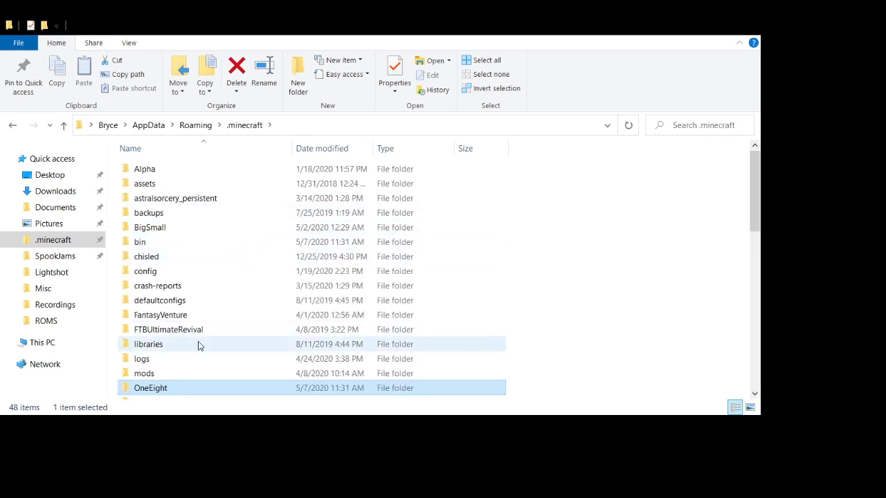
click(158, 171)
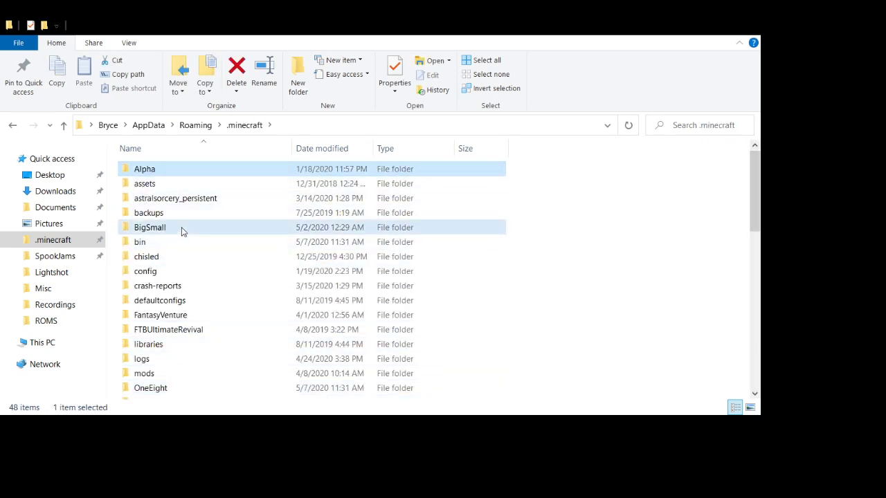
click(450, 229)
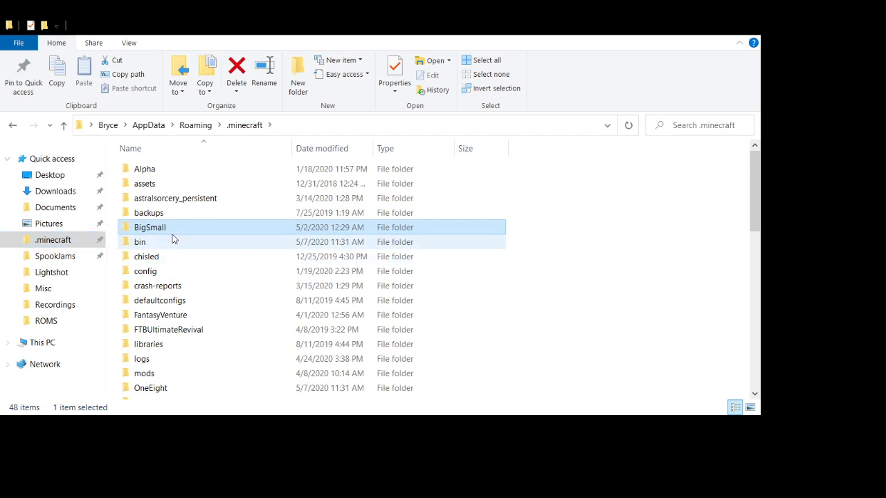
click(188, 330)
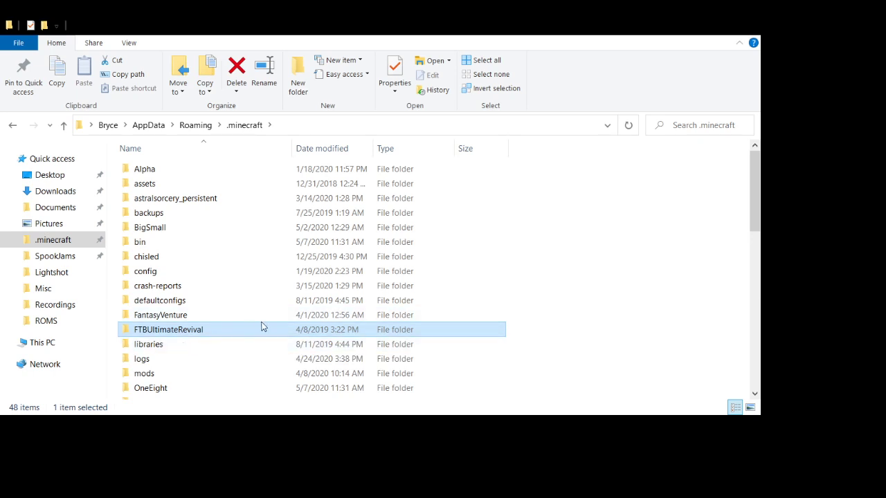
click(199, 317)
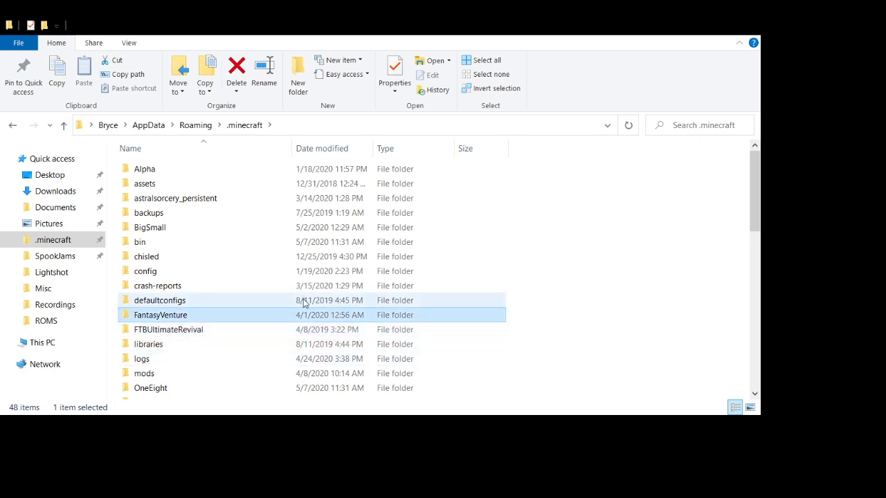
click(176, 388)
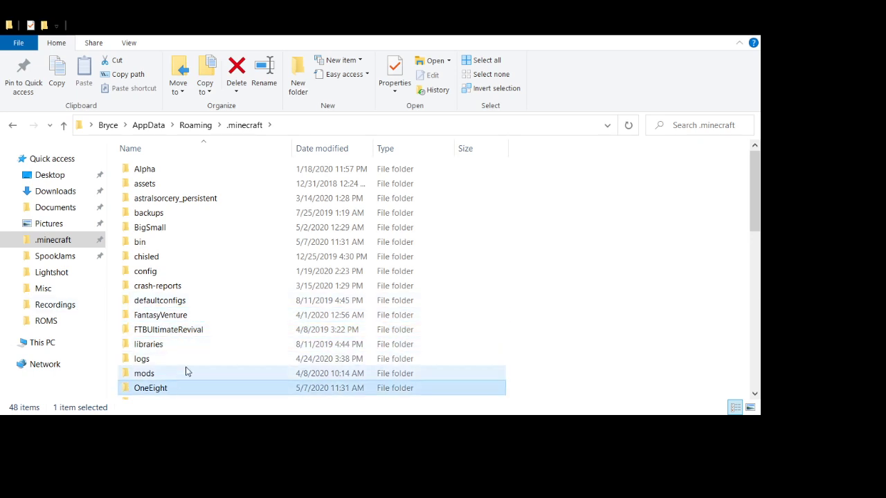
scroll(181, 377, down, 1)
scroll(179, 385, down, 2)
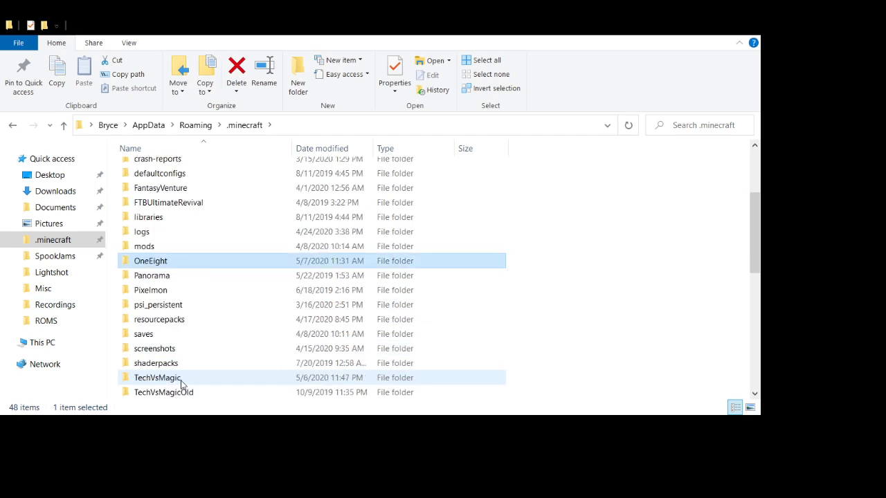
click(171, 289)
click(179, 276)
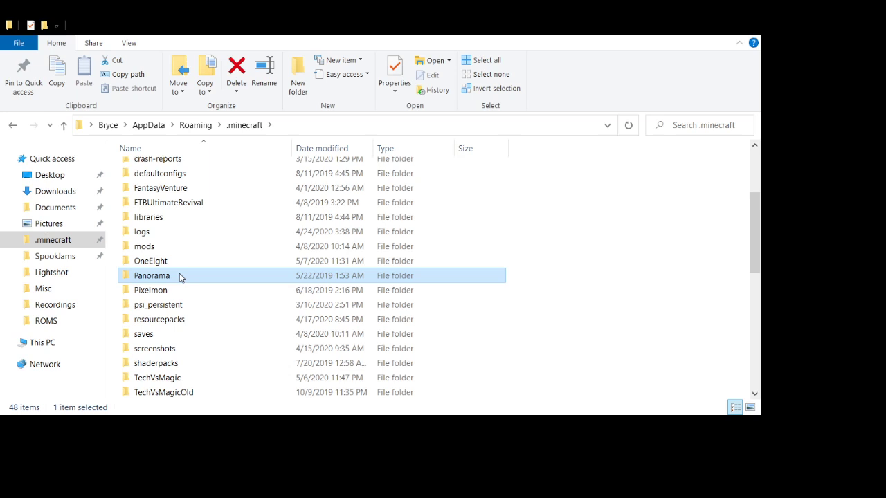
scroll(179, 277, down, 1)
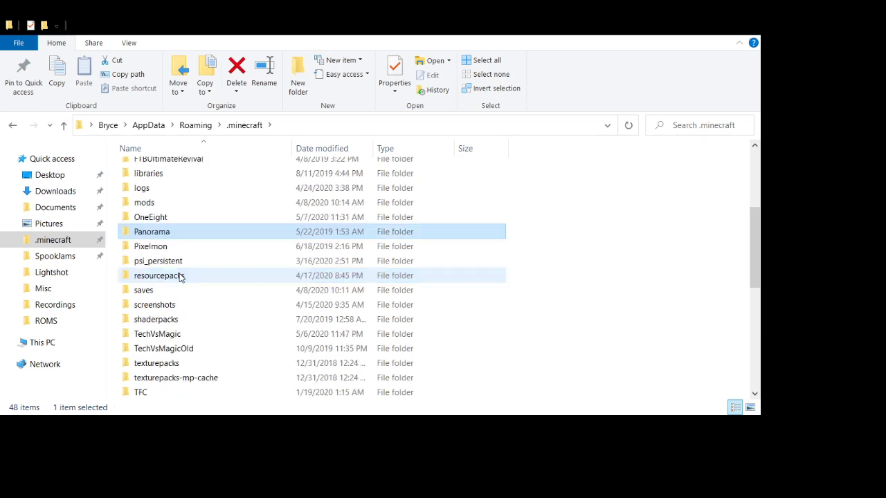
click(169, 339)
click(198, 348)
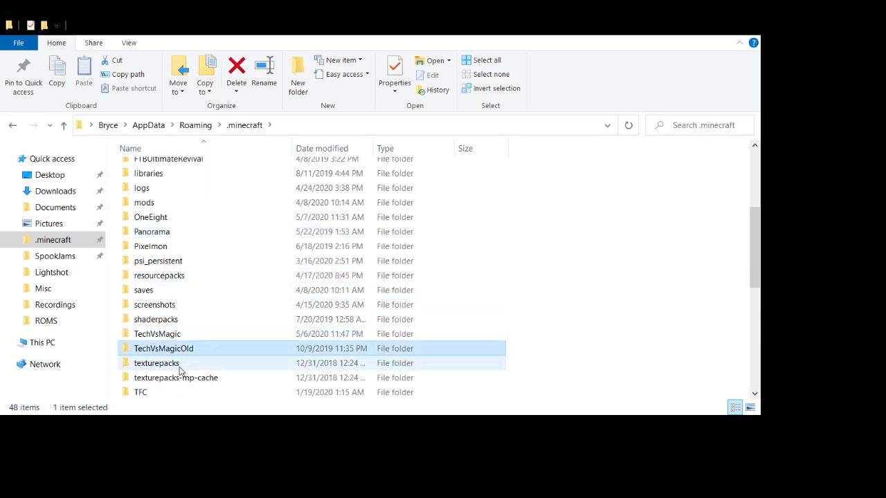
scroll(197, 359, down, 1)
click(164, 348)
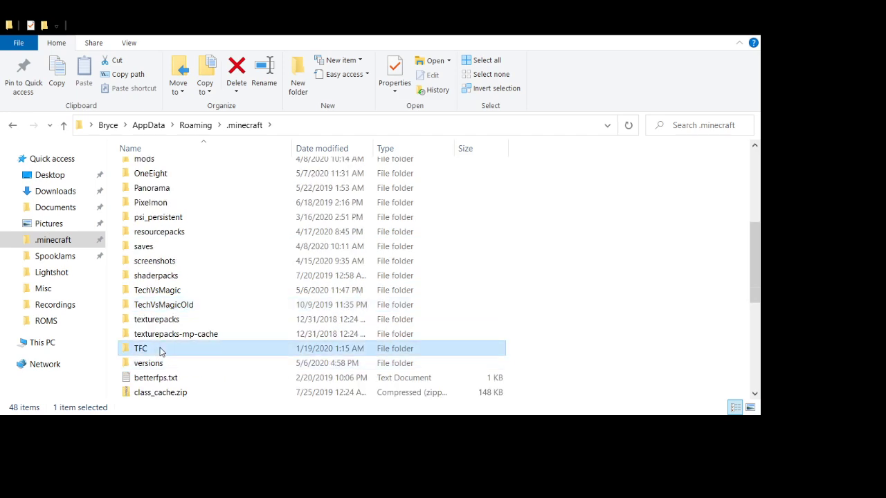
scroll(235, 332, down, 1)
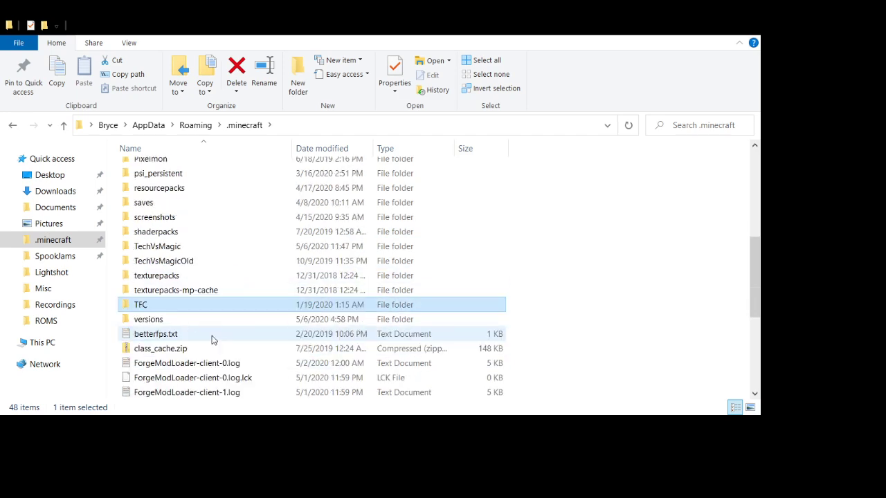
scroll(209, 262, up, 6)
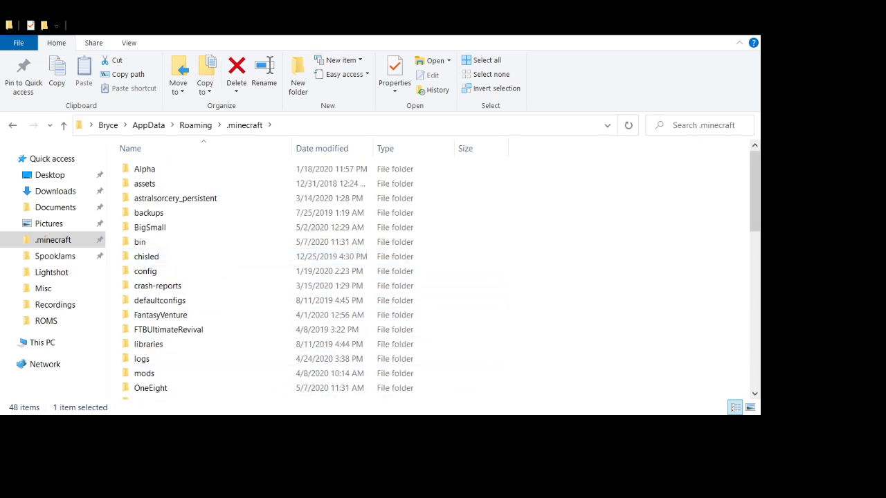